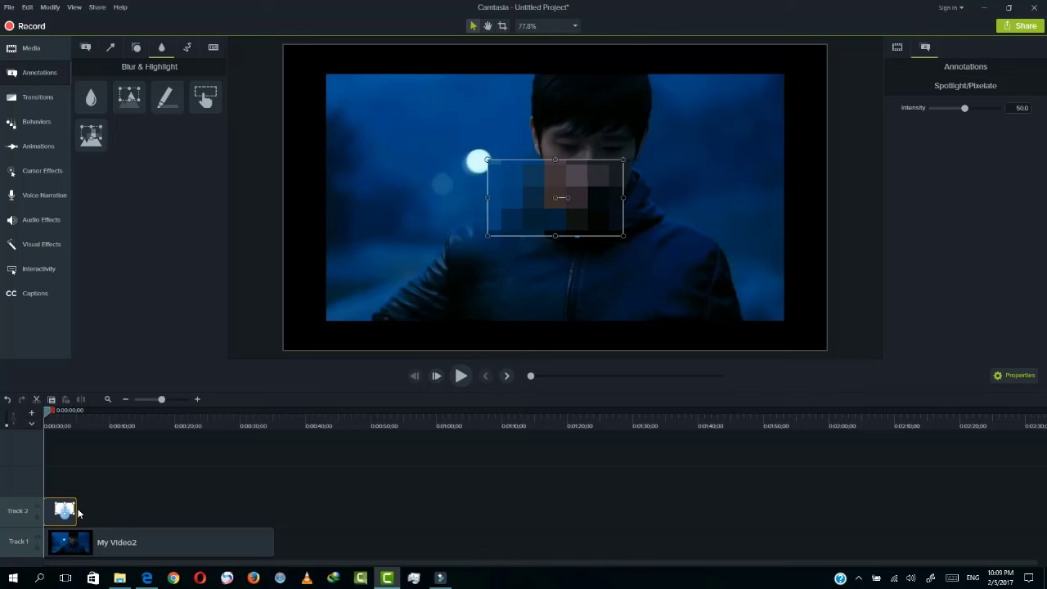
Extend the Pixelate annotation to the full length of the video and add a Custom animation spanning the whole annotation
{"action": "left_click_drag", "start_coordinate": [76, 513], "coordinate": [272, 511]}
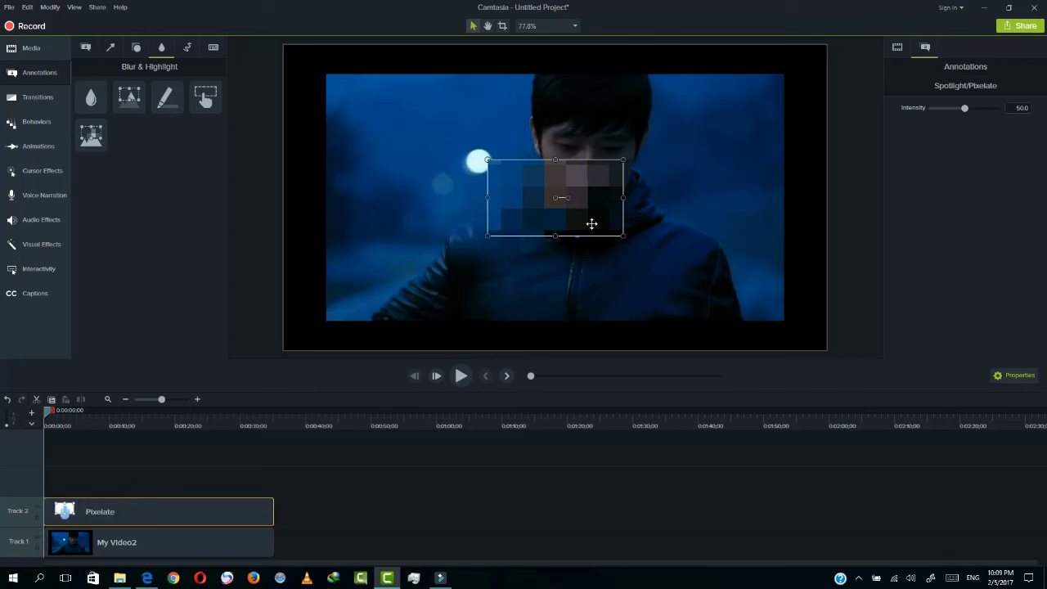
{"action": "left_click", "coordinate": [41, 146]}
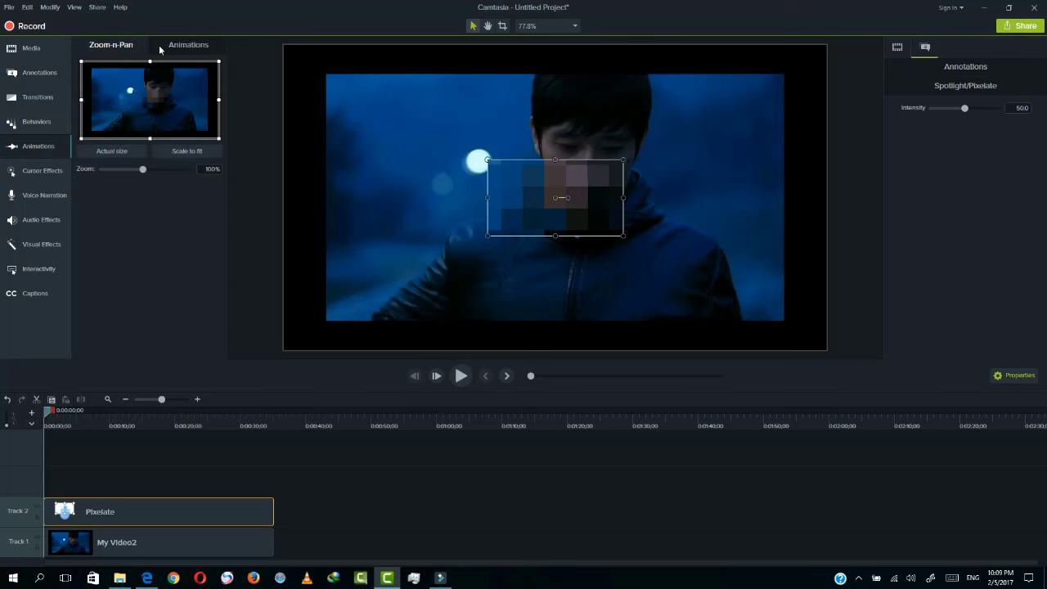
{"action": "left_click", "coordinate": [189, 45]}
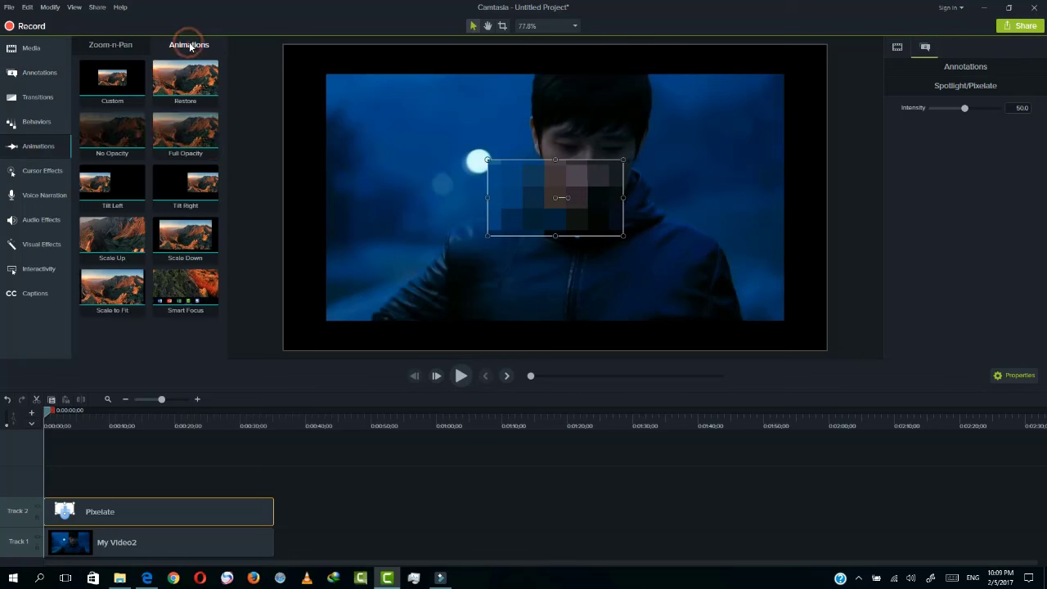
{"action": "left_click_drag", "start_coordinate": [110, 99], "coordinate": [56, 510]}
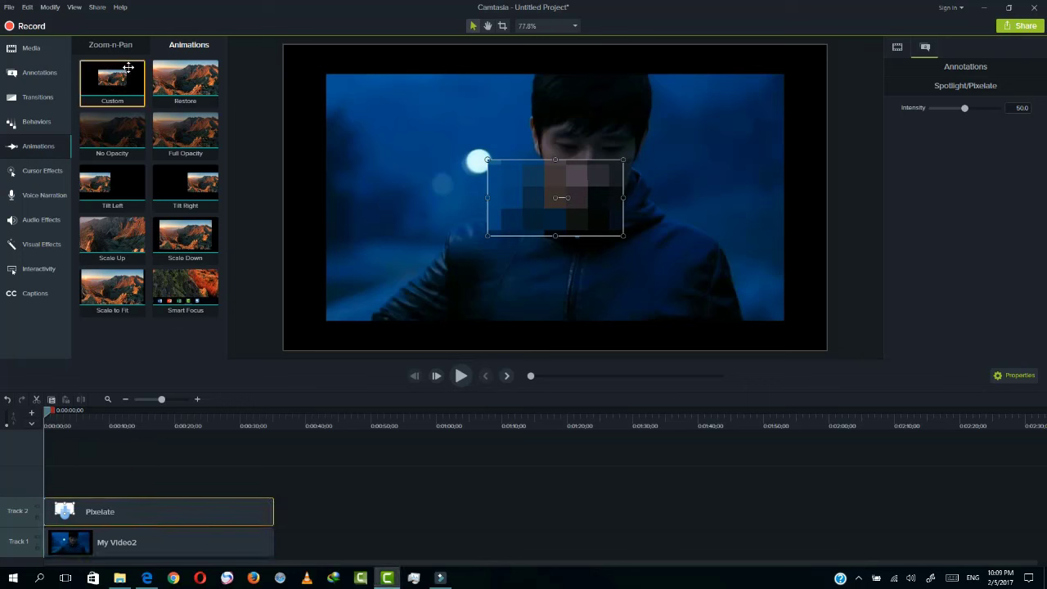
{"action": "mouse_move", "coordinate": [127, 67]}
{"action": "left_mouse_down"}
{"action": "mouse_move", "coordinate": [87, 358]}
{"action": "mouse_move", "coordinate": [77, 503]}
{"action": "mouse_move", "coordinate": [87, 511]}
{"action": "mouse_move", "coordinate": [47, 505]}
{"action": "mouse_move", "coordinate": [45, 514]}
{"action": "mouse_move", "coordinate": [285, 511]}
{"action": "left_mouse_up"}
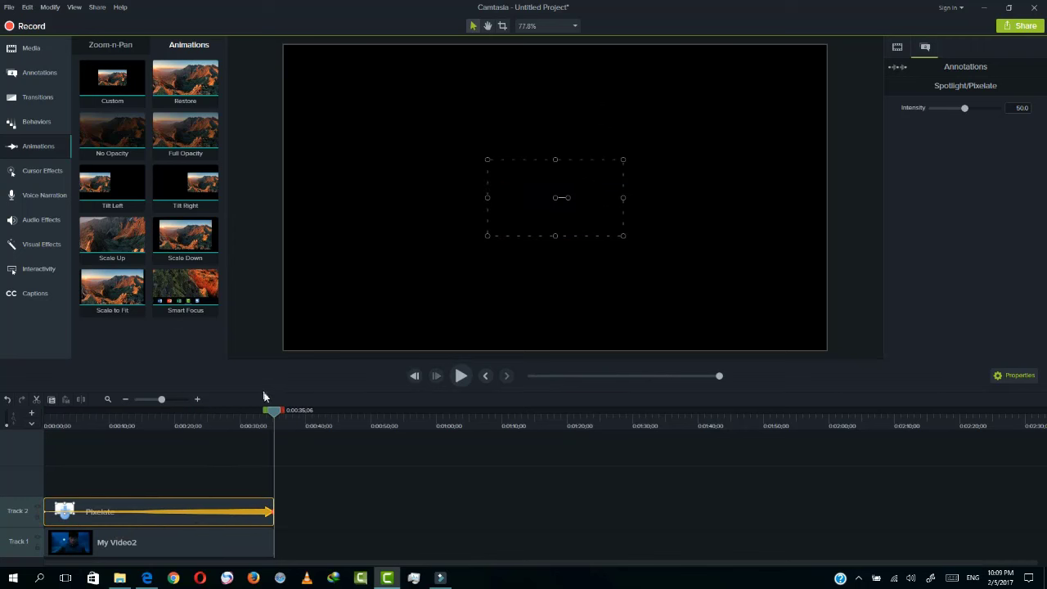
At 0:00:00;23, move the pixelated area over the man's face and resize it to fit his head
{"action": "left_click_drag", "start_coordinate": [278, 414], "coordinate": [54, 456]}
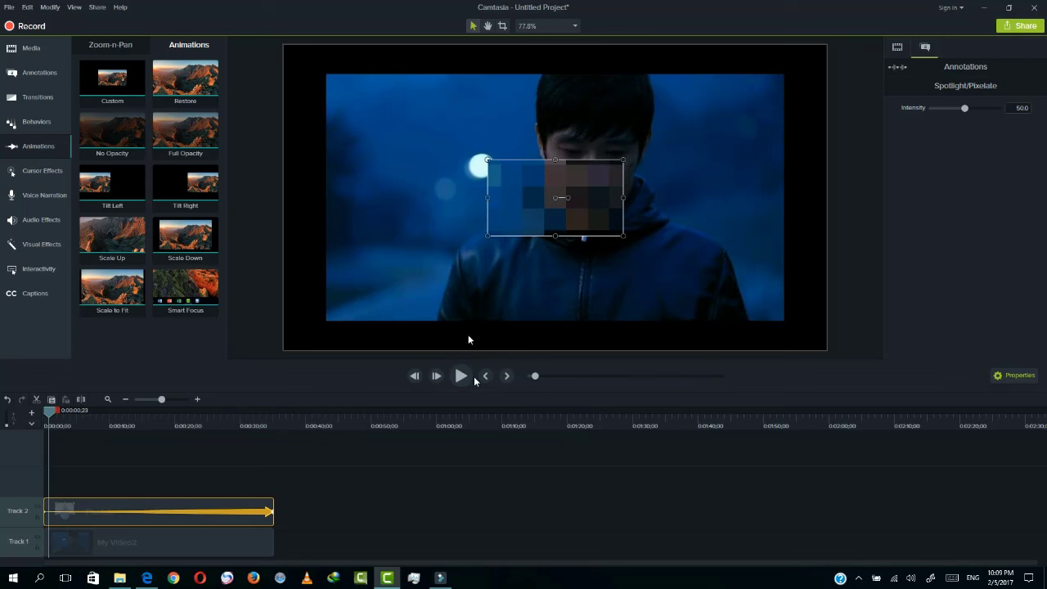
{"action": "left_click_drag", "start_coordinate": [556, 158], "coordinate": [573, 124]}
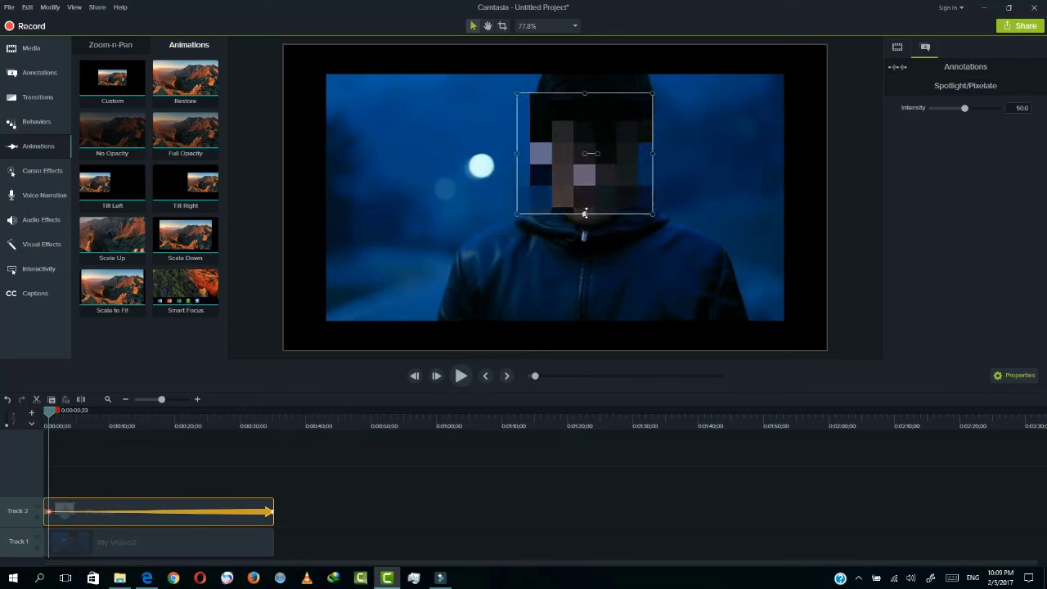
{"action": "left_click_drag", "start_coordinate": [585, 213], "coordinate": [586, 221]}
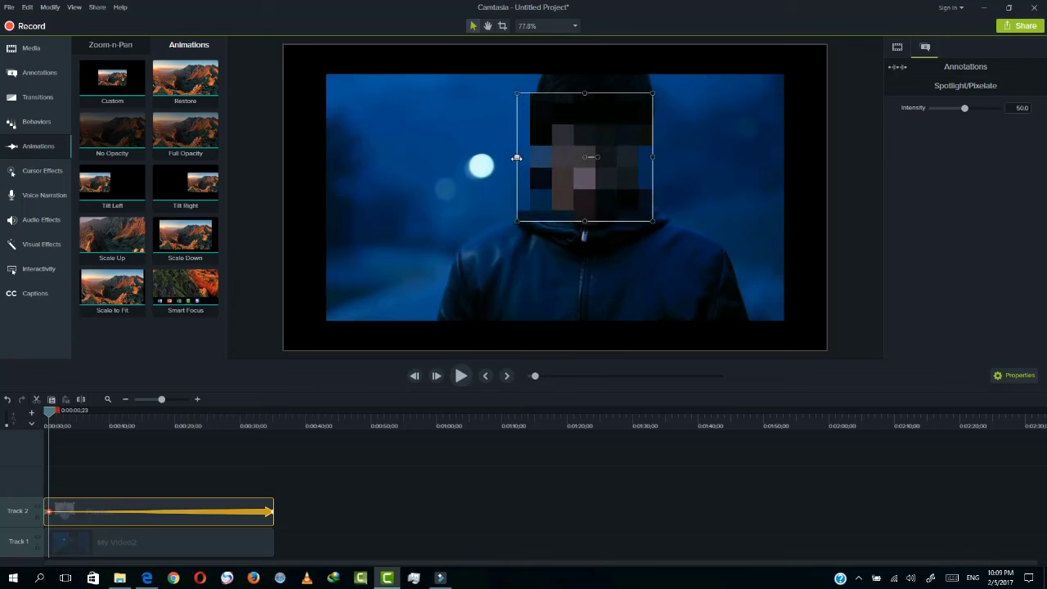
{"action": "left_click_drag", "start_coordinate": [518, 156], "coordinate": [542, 155]}
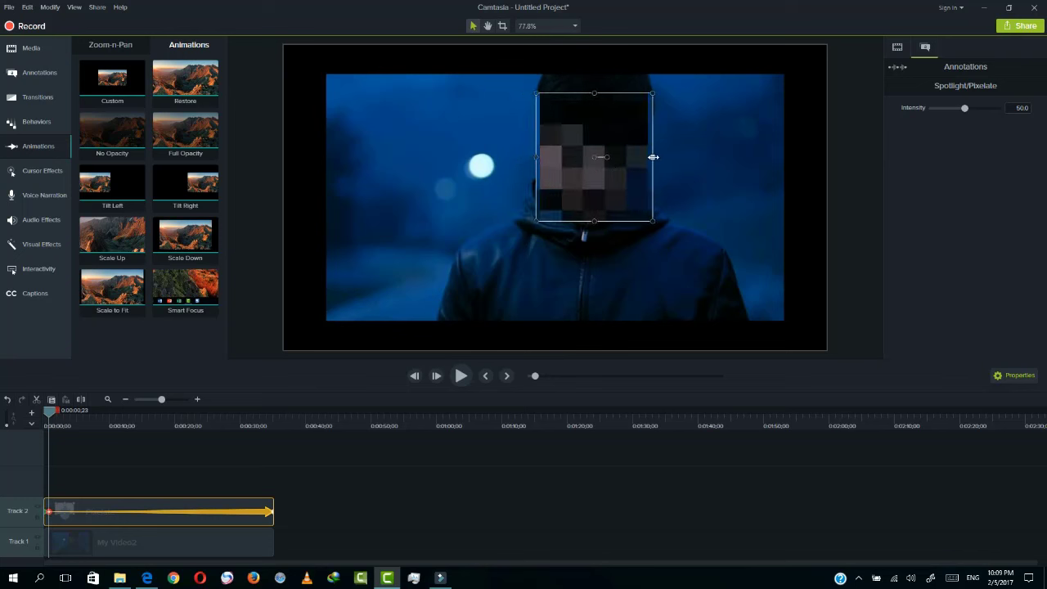
{"action": "left_click_drag", "start_coordinate": [654, 157], "coordinate": [610, 171]}
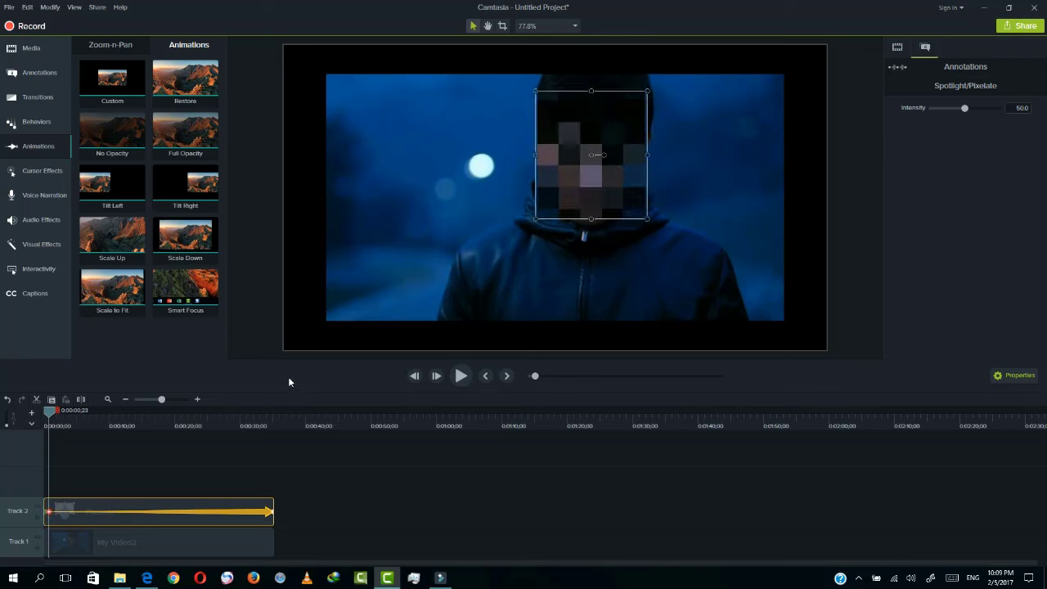
Play on to 0:00:02;10 and reposition the pixelated area over the man's face
{"action": "left_click", "coordinate": [460, 377]}
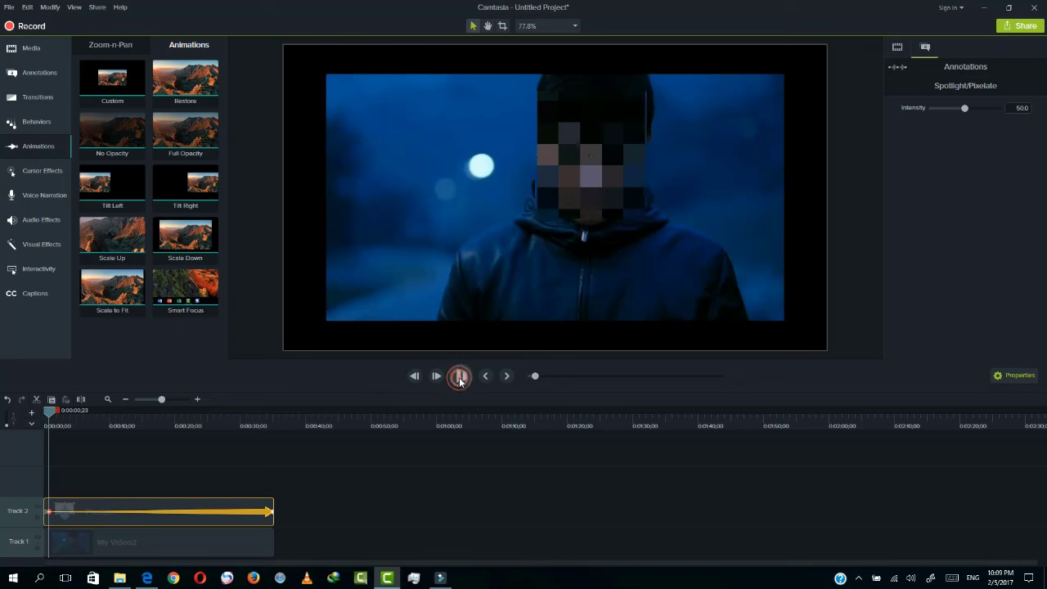
{"action": "left_click", "coordinate": [461, 377]}
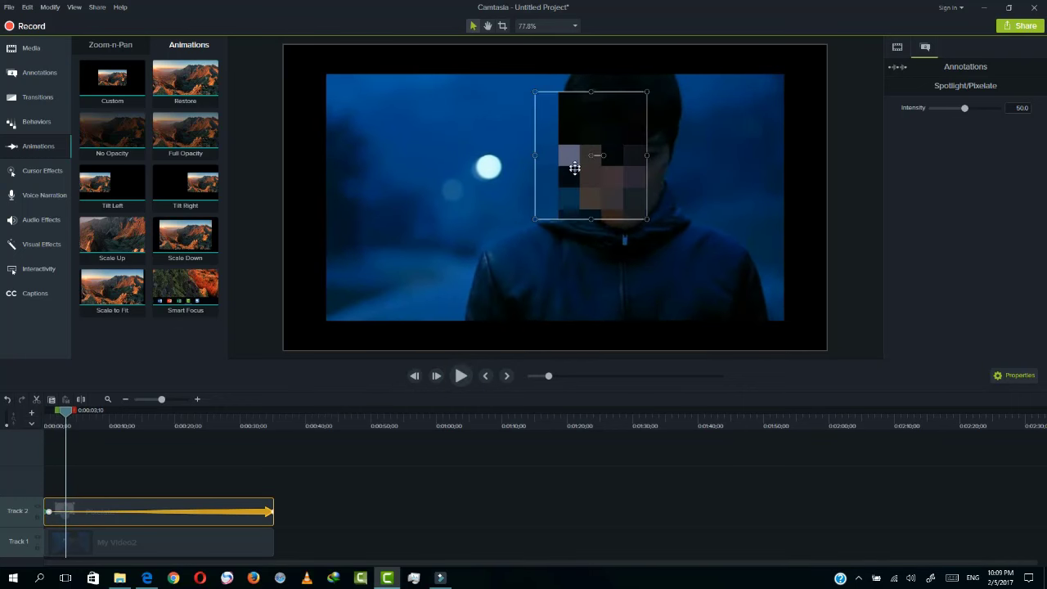
{"action": "left_click_drag", "start_coordinate": [579, 171], "coordinate": [606, 179]}
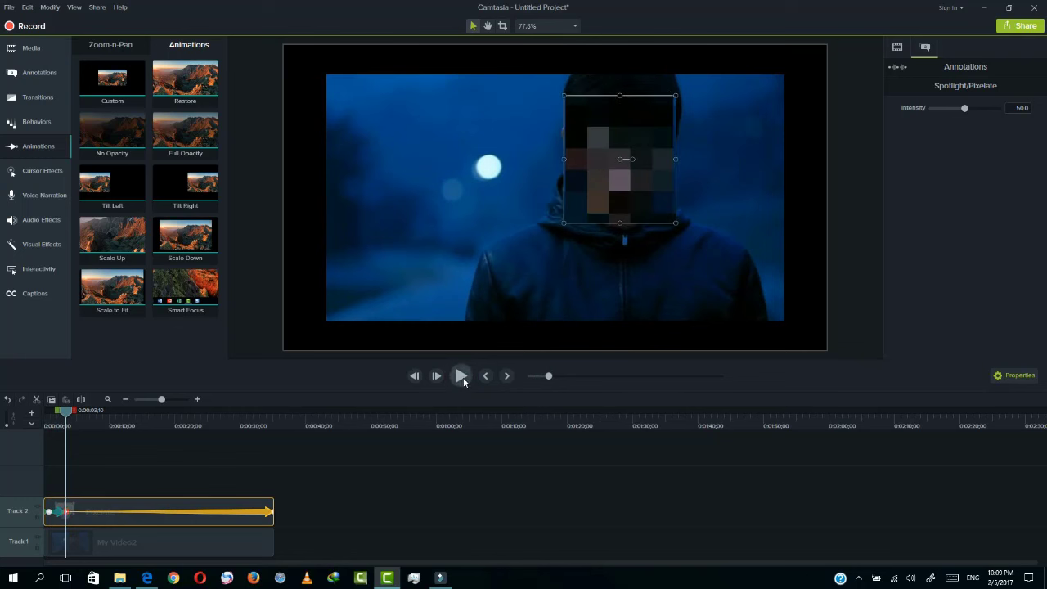
Advance playback to 0:00:10;06 and shift the pixelated area back over the face
{"action": "left_click", "coordinate": [462, 376]}
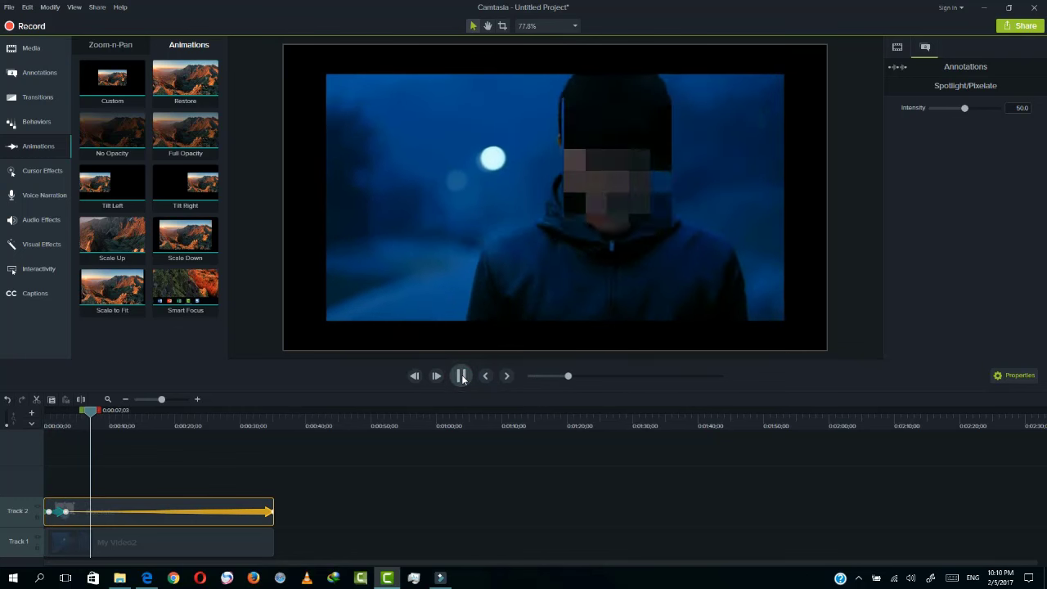
{"action": "left_click", "coordinate": [461, 376]}
{"action": "left_click", "coordinate": [462, 377]}
{"action": "left_click", "coordinate": [462, 376]}
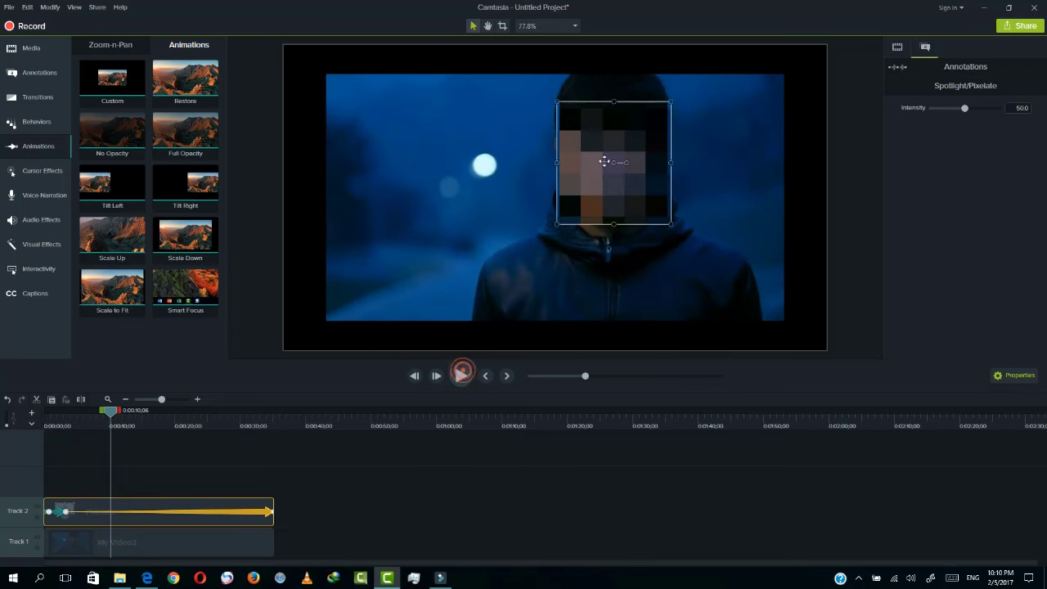
At 0:00:10;29, move the pixelated area over the face and extend its lower edge to cover the chin
{"action": "left_click", "coordinate": [462, 376]}
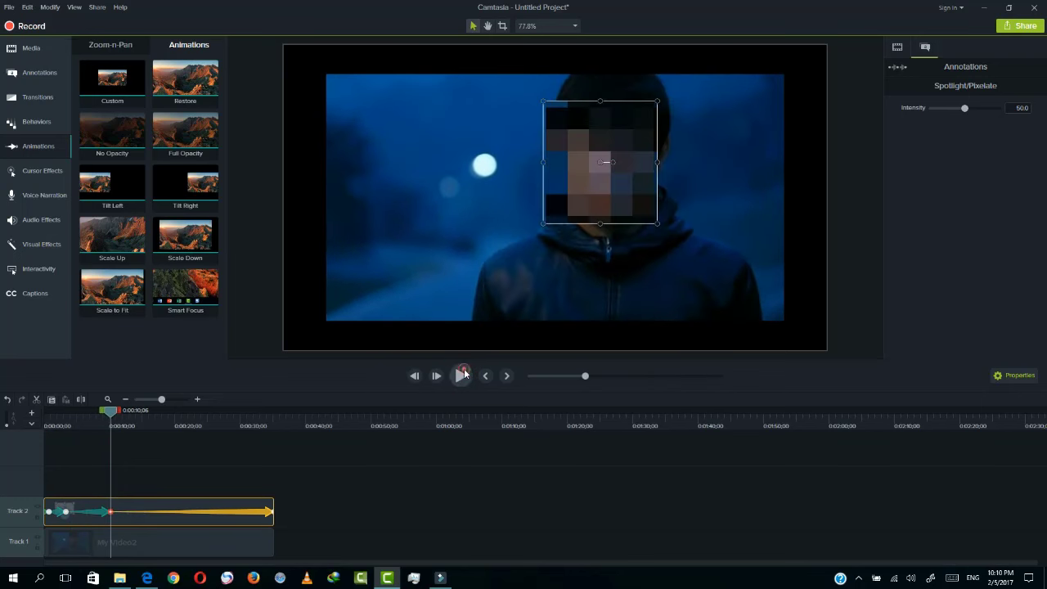
{"action": "left_click", "coordinate": [461, 376]}
{"action": "left_click", "coordinate": [564, 188]}
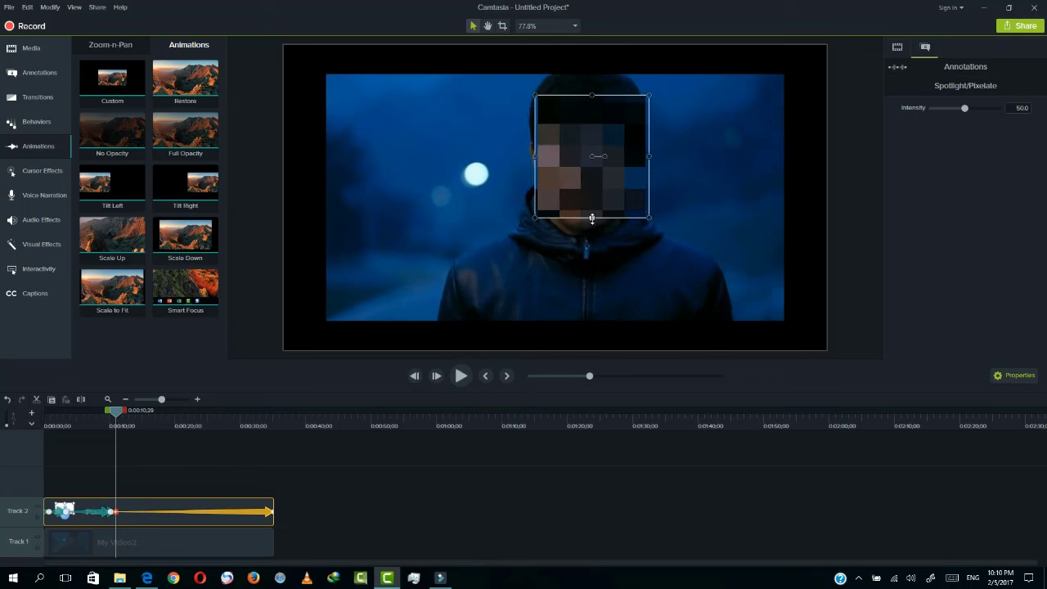
{"action": "left_click_drag", "start_coordinate": [591, 218], "coordinate": [592, 232]}
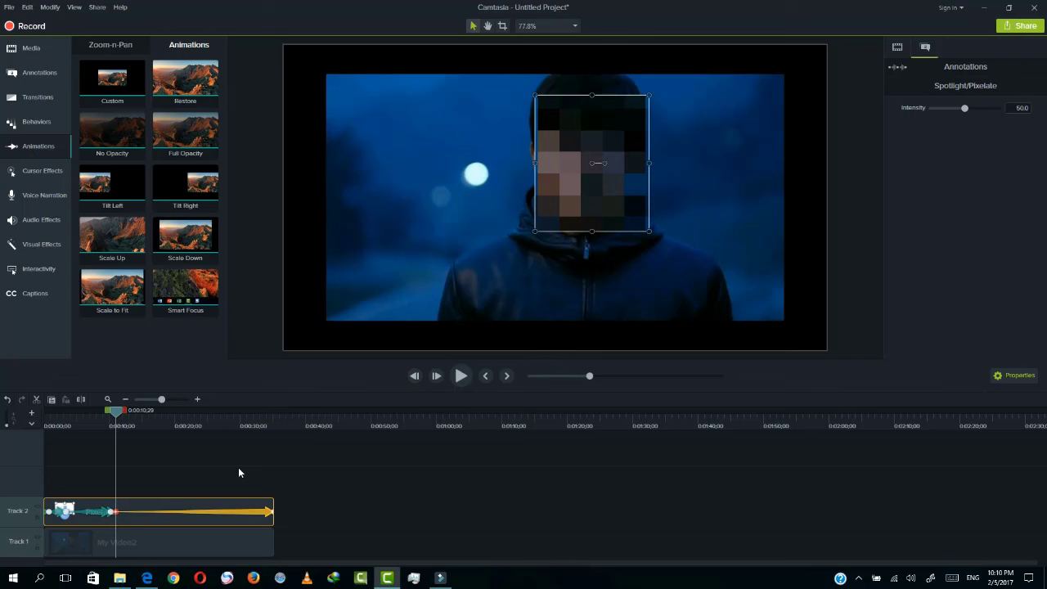
Advance frame by frame to 0:00:11;28 and move the pixelated area back over the man's face
{"action": "left_click", "coordinate": [435, 377]}
{"action": "left_click", "coordinate": [437, 376]}
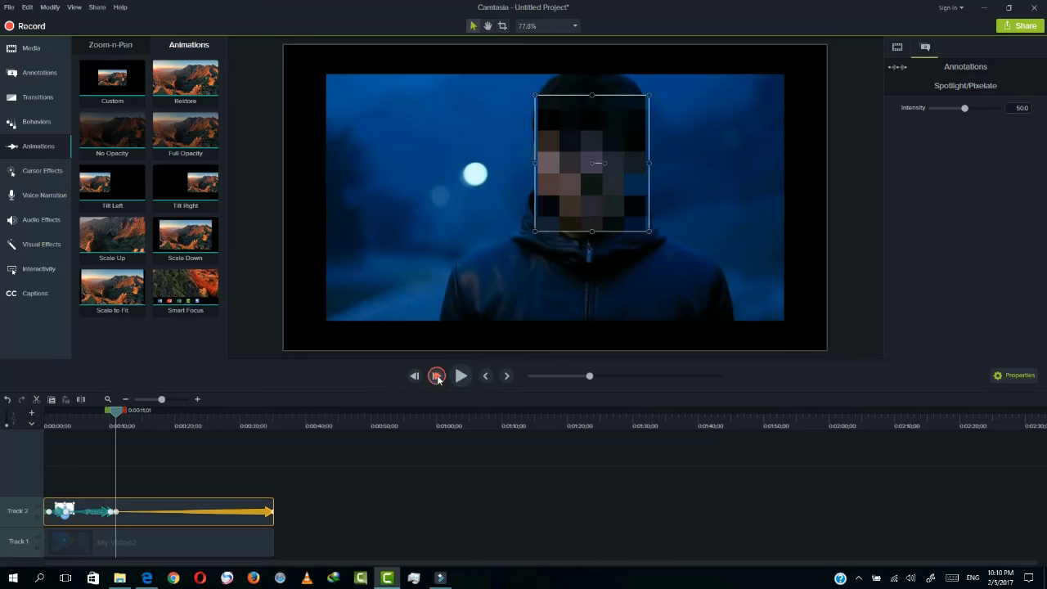
{"action": "left_click", "coordinate": [437, 376]}
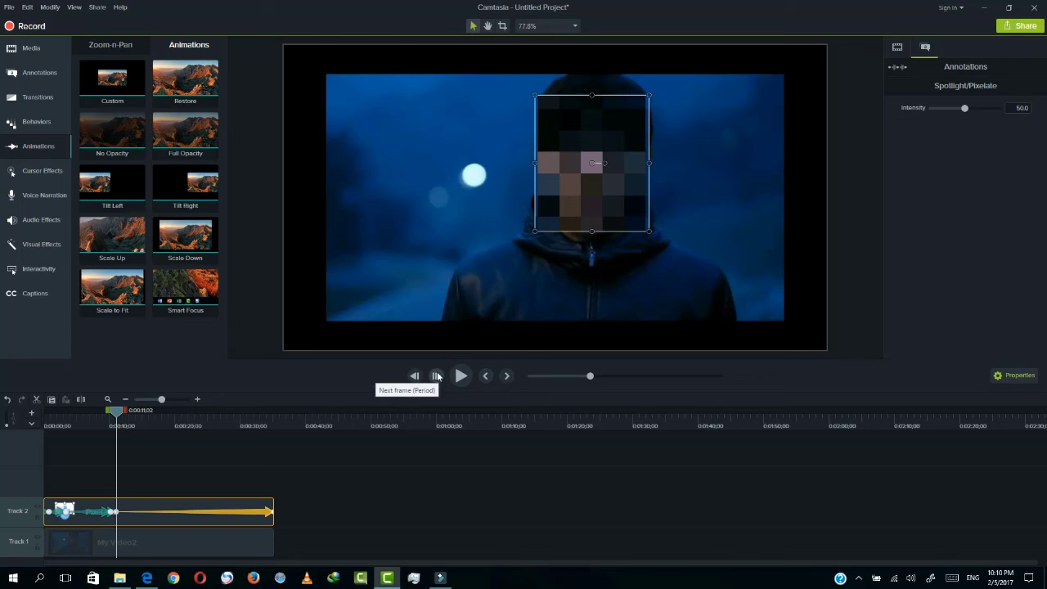
{"action": "left_click", "coordinate": [438, 375]}
{"action": "left_click", "coordinate": [437, 375]}
{"action": "left_click", "coordinate": [438, 375]}
{"action": "left_click", "coordinate": [438, 376]}
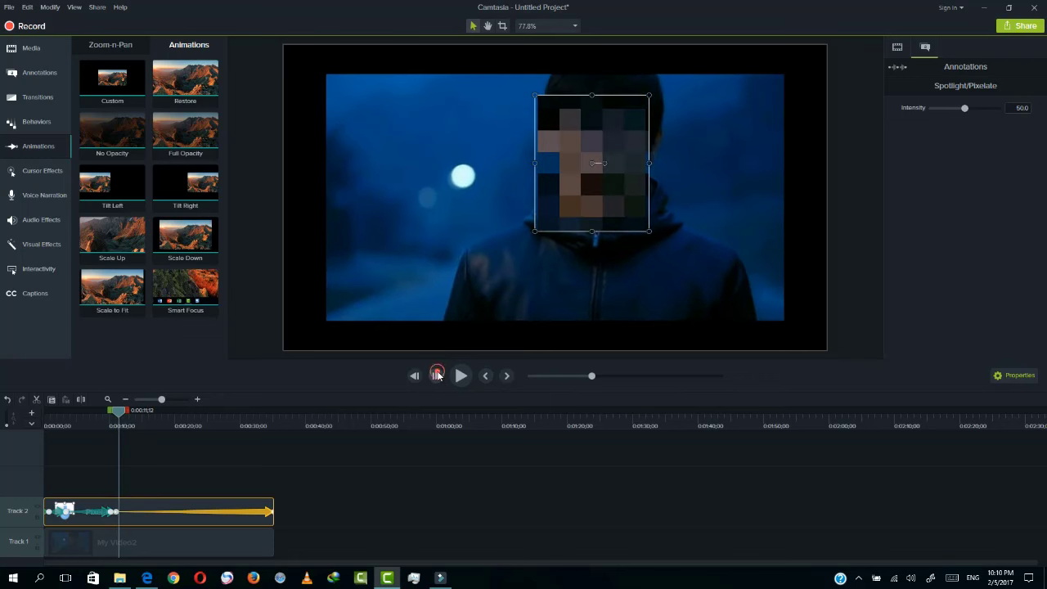
{"action": "key", "text": "period"}
{"action": "key", "text": "period"}
{"action": "key", "text": "period"}
{"action": "key", "text": "period"}
{"action": "key", "text": "period"}
{"action": "key", "text": "period"}
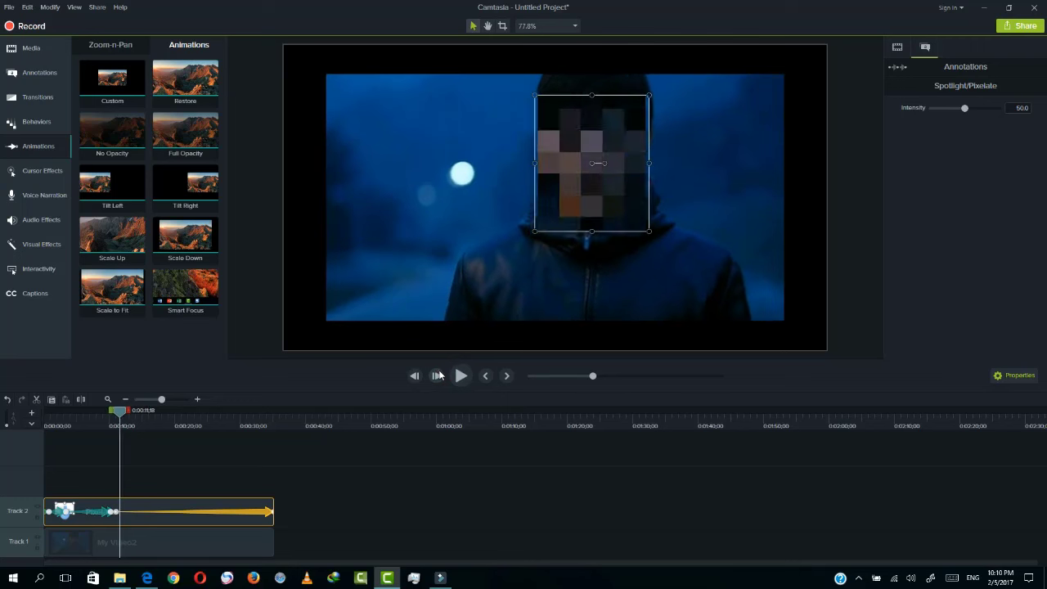
{"action": "key", "text": "period"}
{"action": "key", "text": "period"}
{"action": "key", "text": "period"}
{"action": "key", "text": "period"}
{"action": "key", "text": "period"}
{"action": "left_click", "coordinate": [438, 376]}
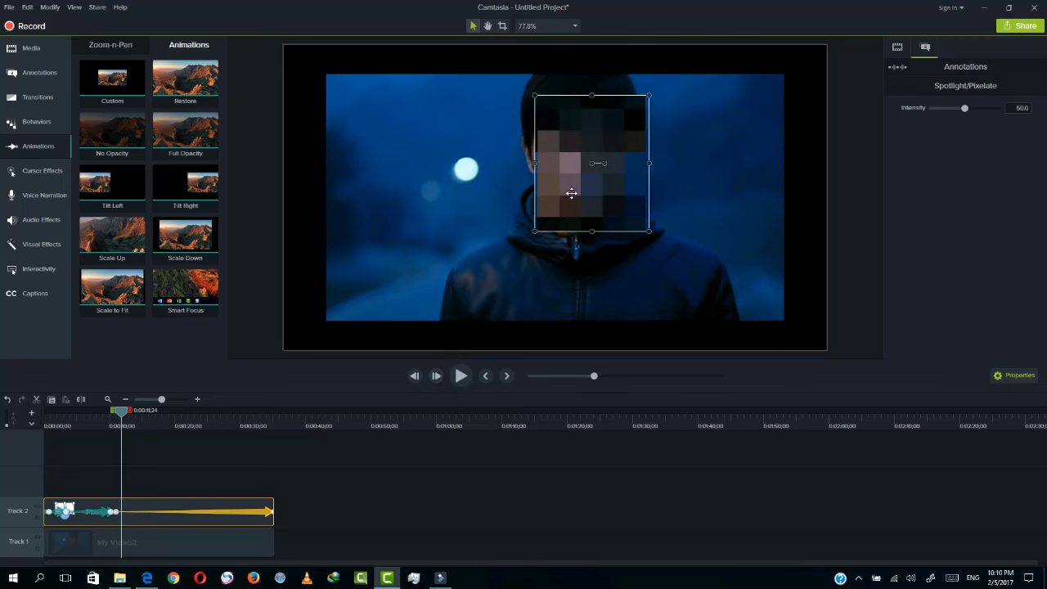
{"action": "left_click", "coordinate": [438, 376]}
{"action": "left_click", "coordinate": [438, 376]}
{"action": "left_click", "coordinate": [437, 376]}
{"action": "left_click", "coordinate": [438, 375]}
{"action": "left_click_drag", "start_coordinate": [598, 204], "coordinate": [578, 207]}
Advance frame by frame to 0:00:12;26 and realign the pixelated area with the face
{"action": "left_click", "coordinate": [435, 376]}
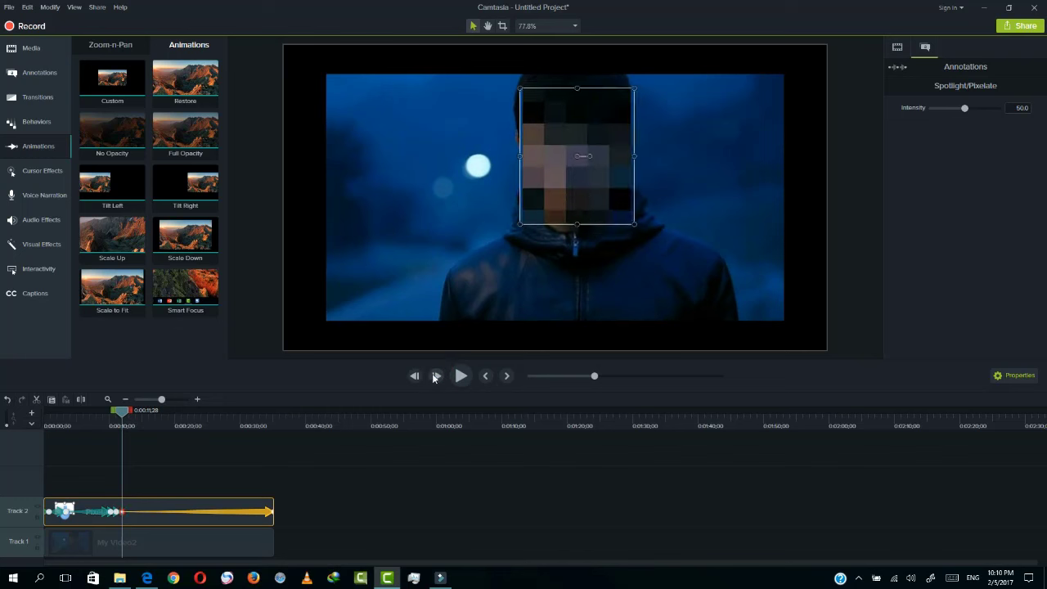
{"action": "left_click", "coordinate": [434, 376]}
{"action": "left_click", "coordinate": [434, 375]}
{"action": "left_click", "coordinate": [434, 376]}
{"action": "left_click", "coordinate": [434, 376]}
{"action": "left_click", "coordinate": [435, 376]}
{"action": "left_click", "coordinate": [434, 376]}
{"action": "left_click", "coordinate": [435, 375]}
{"action": "left_click", "coordinate": [434, 376]}
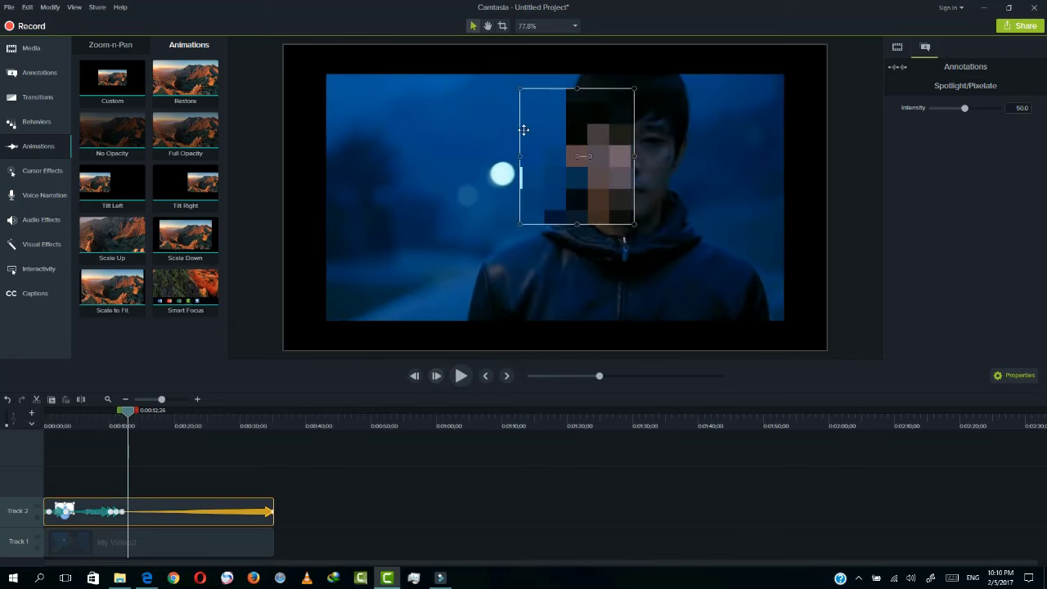
{"action": "left_click_drag", "start_coordinate": [564, 188], "coordinate": [613, 186]}
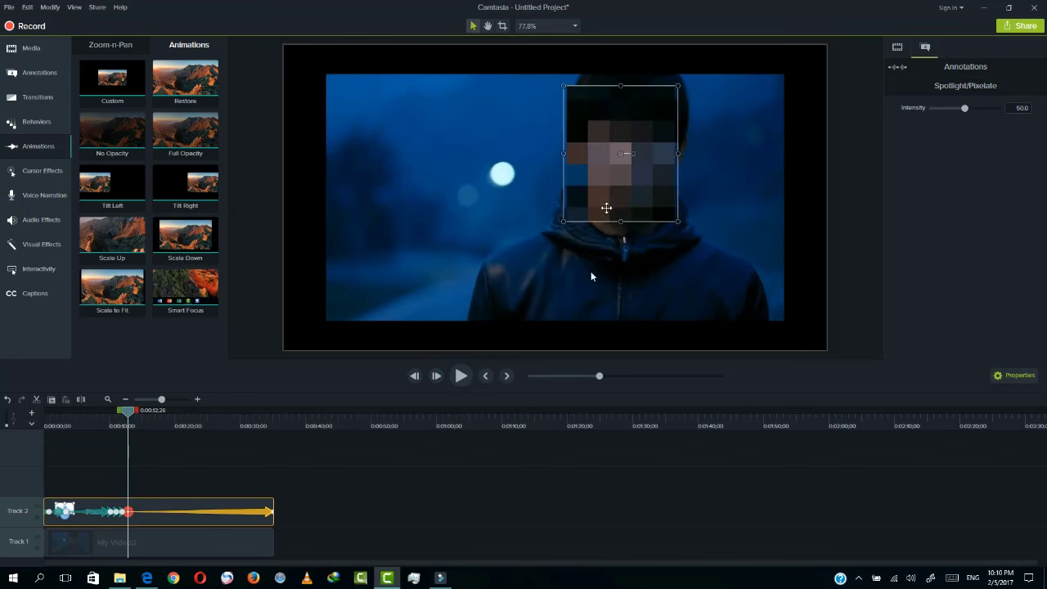
Advance to 0:00:13;20 and shift the pixelated area to follow the moving face
{"action": "left_click", "coordinate": [434, 376]}
{"action": "left_click", "coordinate": [434, 375]}
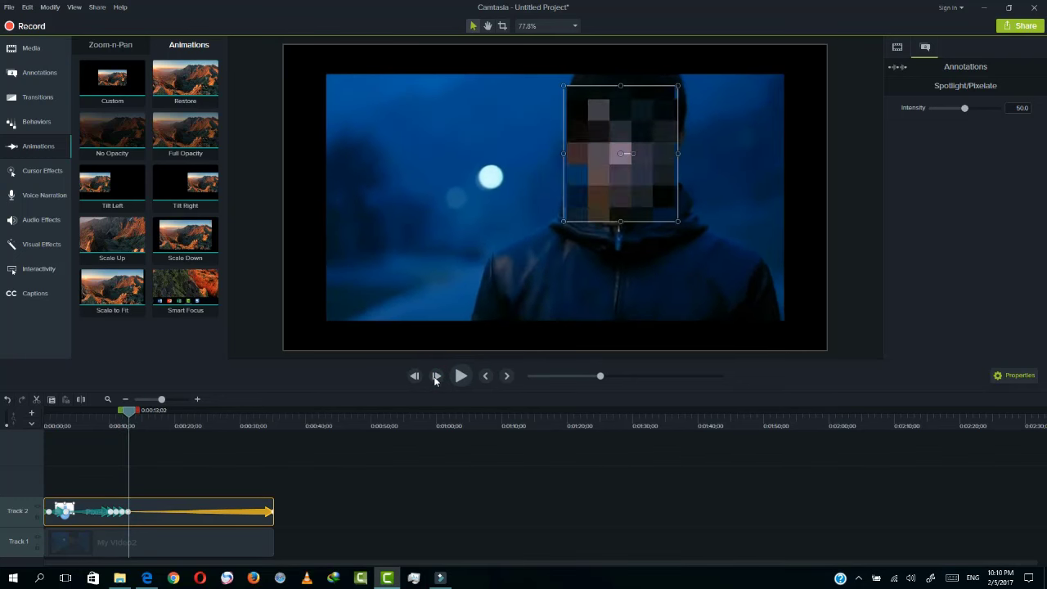
{"action": "left_click_drag", "start_coordinate": [589, 185], "coordinate": [544, 181]}
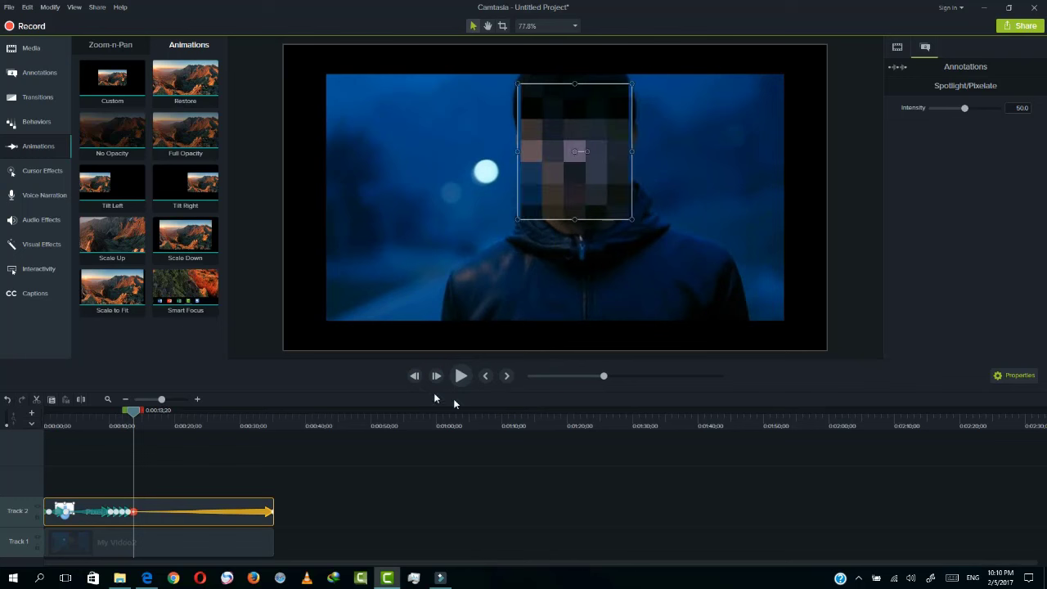
Advance to 0:00:14;19 and place the pixelated area over the face again
{"action": "left_click", "coordinate": [436, 376]}
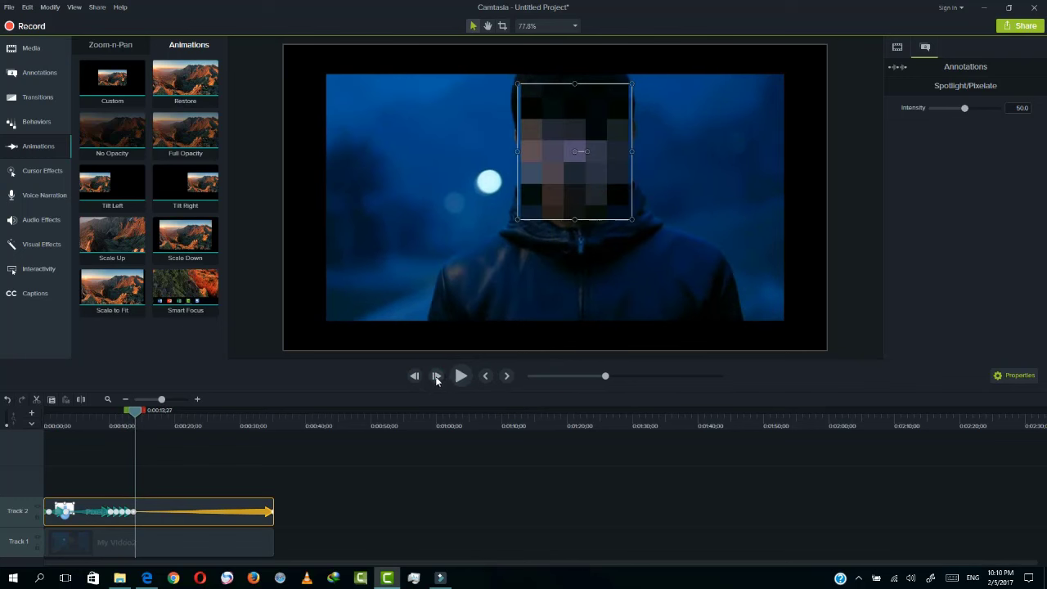
{"action": "left_click", "coordinate": [434, 377]}
{"action": "left_click", "coordinate": [435, 376]}
{"action": "left_click", "coordinate": [435, 377]}
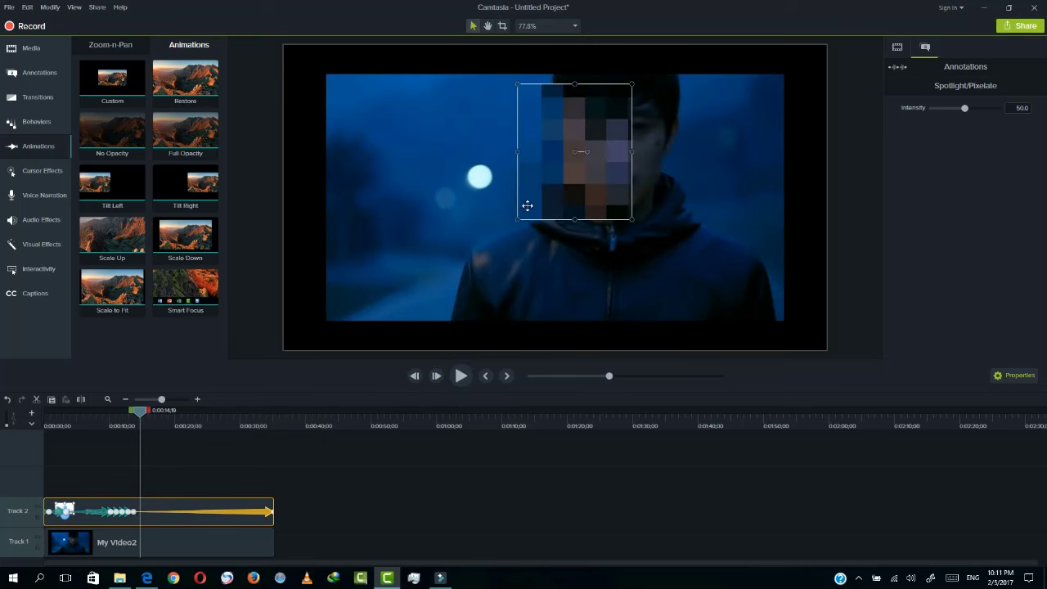
{"action": "left_click_drag", "start_coordinate": [542, 185], "coordinate": [577, 184]}
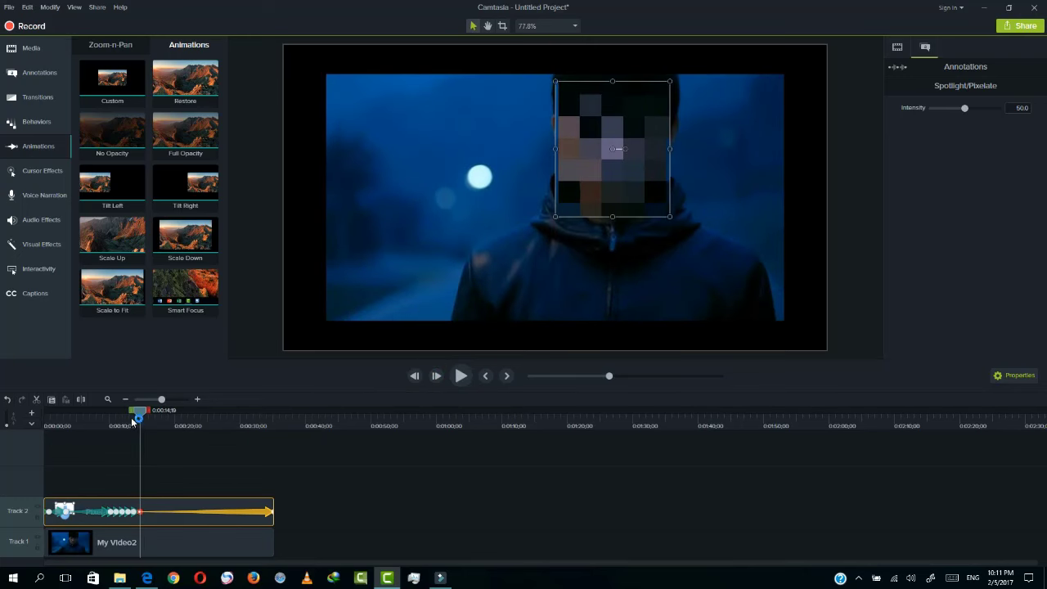
Return to the start of the timeline and play the video to check how the pixelation follows the face
{"action": "left_click_drag", "start_coordinate": [141, 410], "coordinate": [121, 410]}
{"action": "key", "text": "ctrl+Home"}
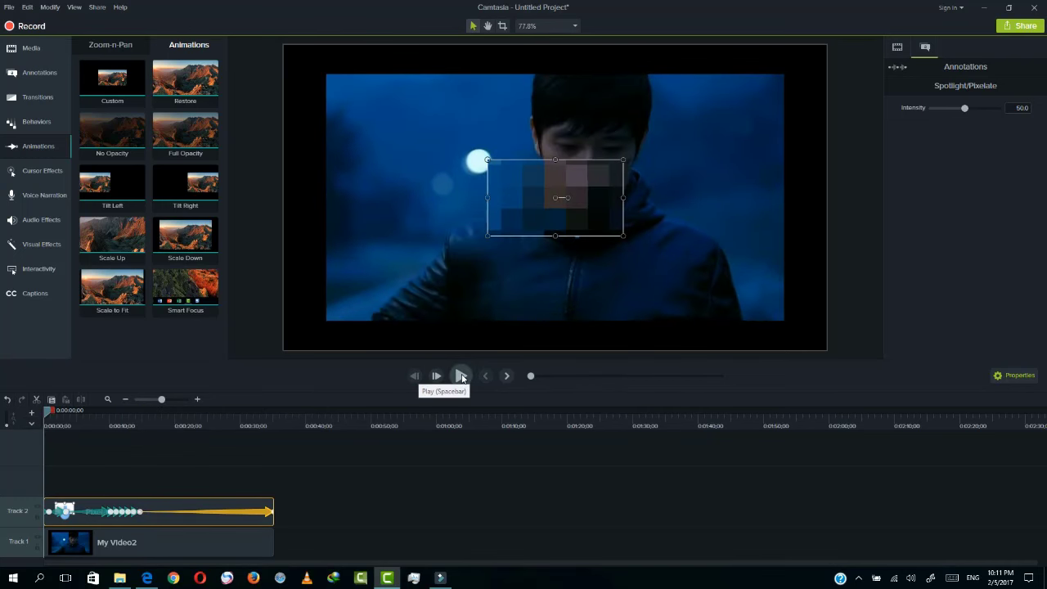
{"action": "left_click", "coordinate": [462, 377]}
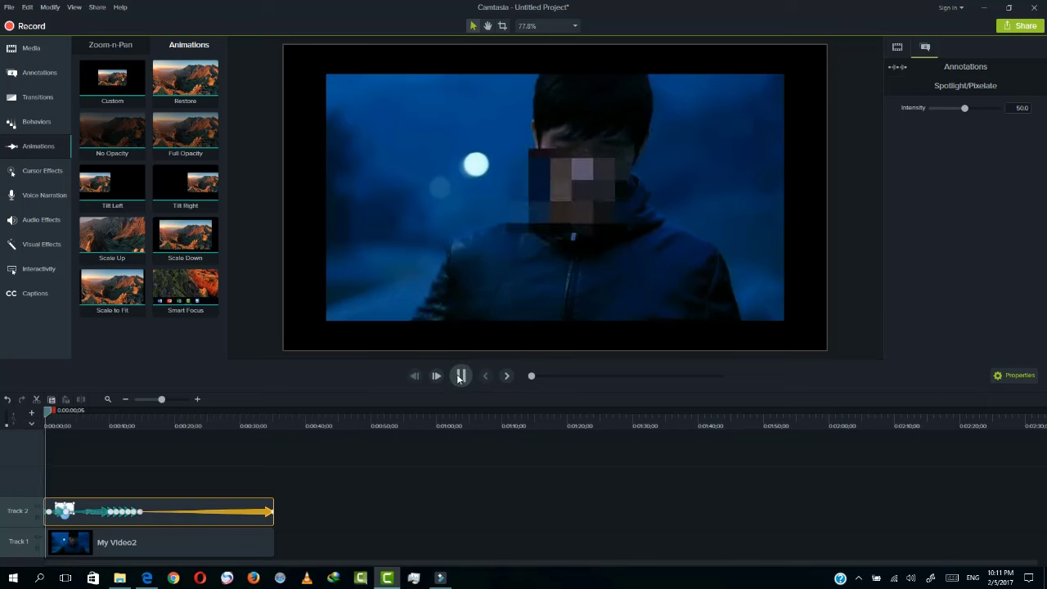
{"action": "key", "text": "space"}
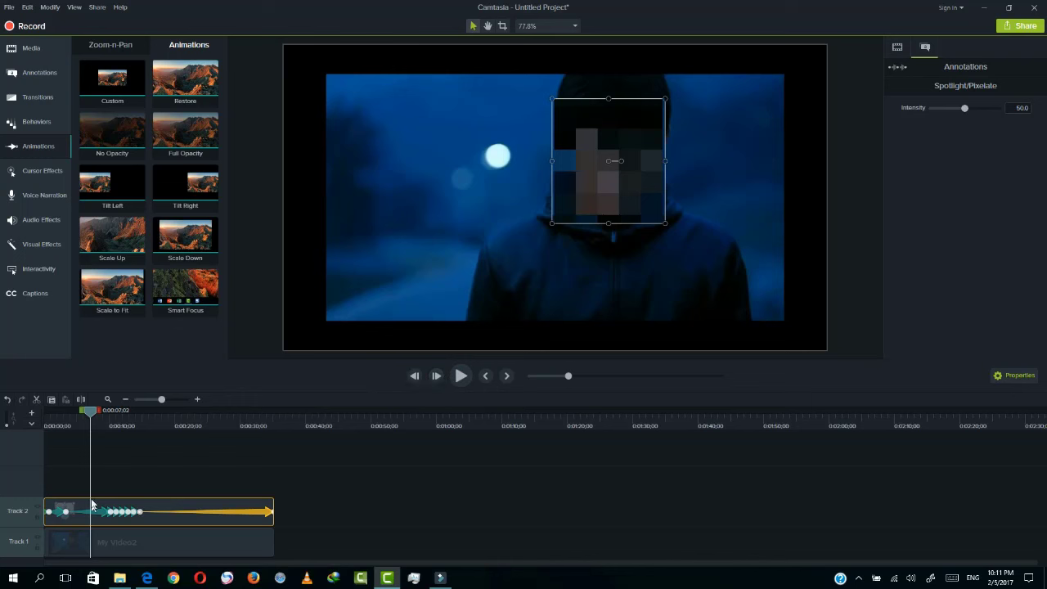
{"action": "left_click", "coordinate": [460, 376]}
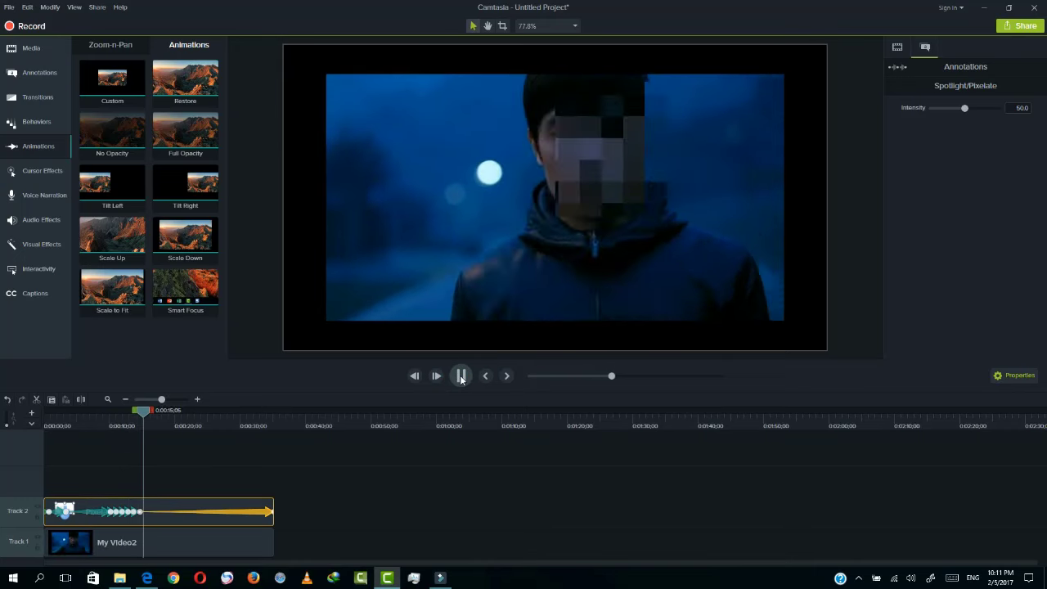
Pause the playback at 0:00:16;24 and move the pixelated area back over the man's face
{"action": "key", "text": "space"}
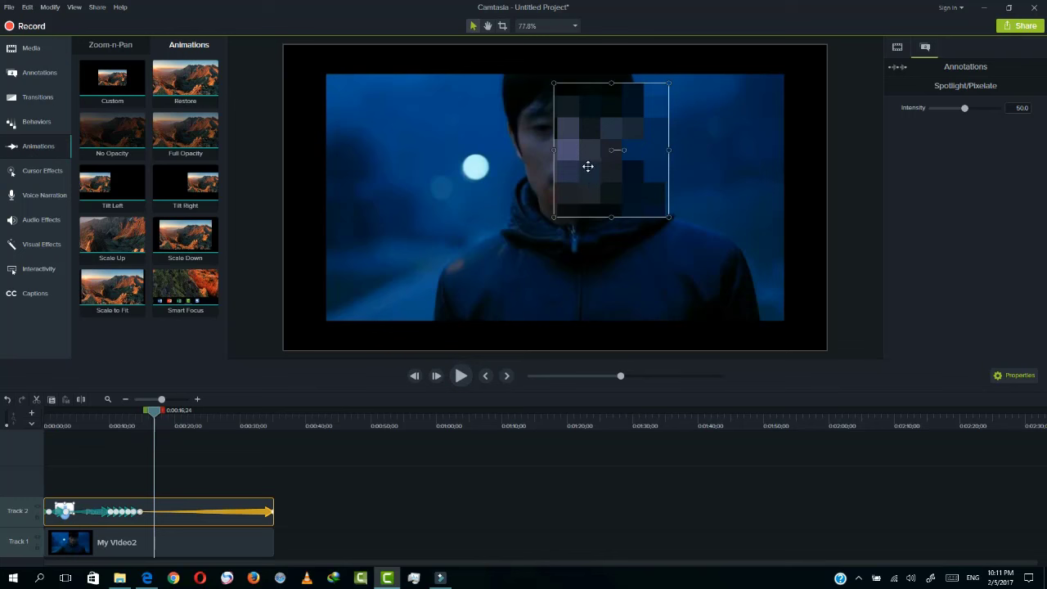
{"action": "left_click_drag", "start_coordinate": [589, 168], "coordinate": [543, 167]}
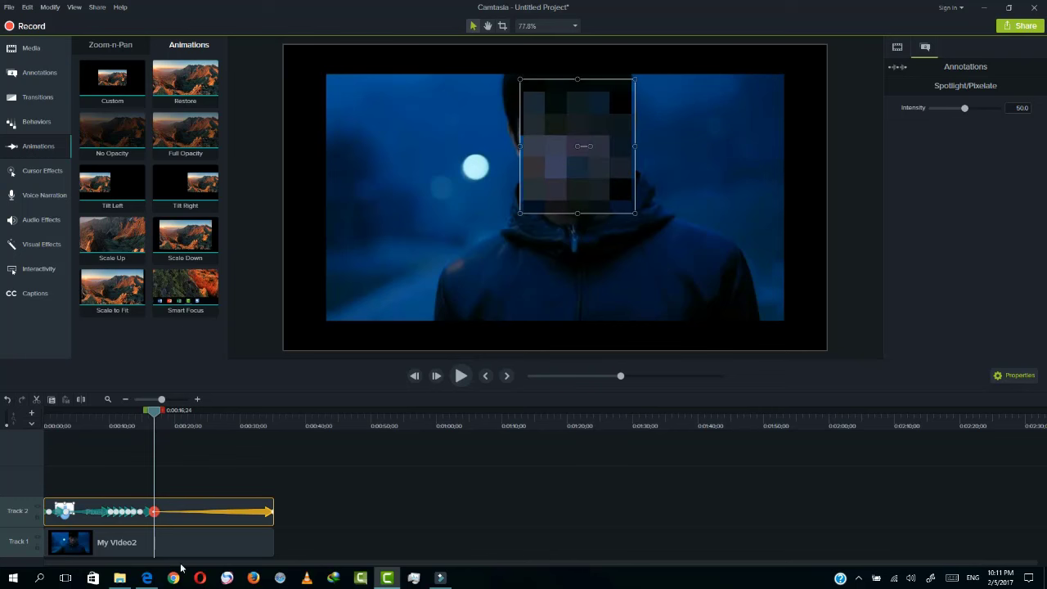
Check the pixelated area at 0:00:19;19, and play the video from the start of the timeline to review the face tracking
{"action": "left_click_drag", "start_coordinate": [156, 419], "coordinate": [172, 420]}
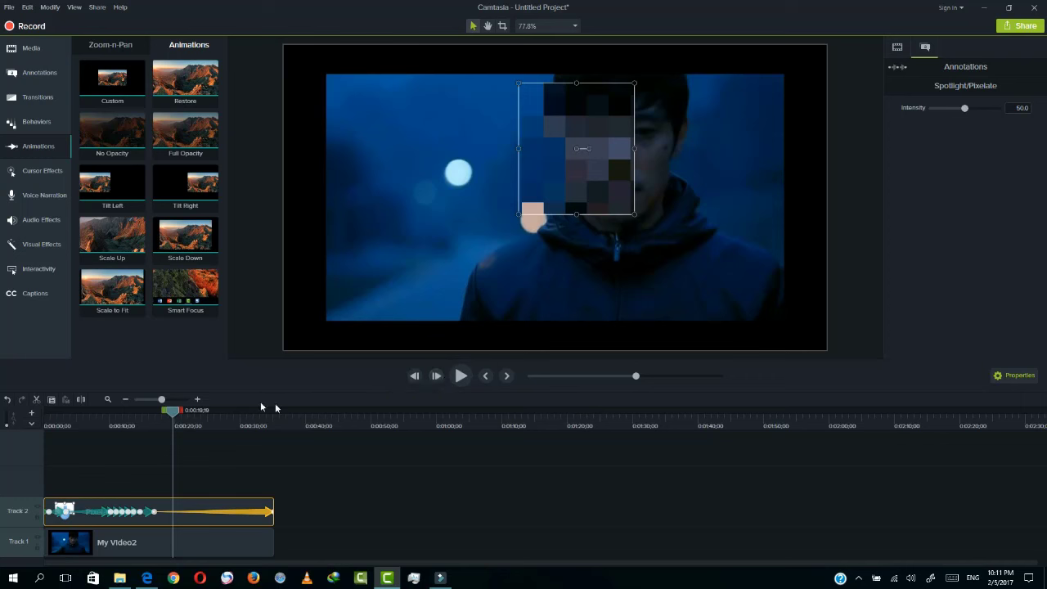
{"action": "left_click", "coordinate": [414, 375]}
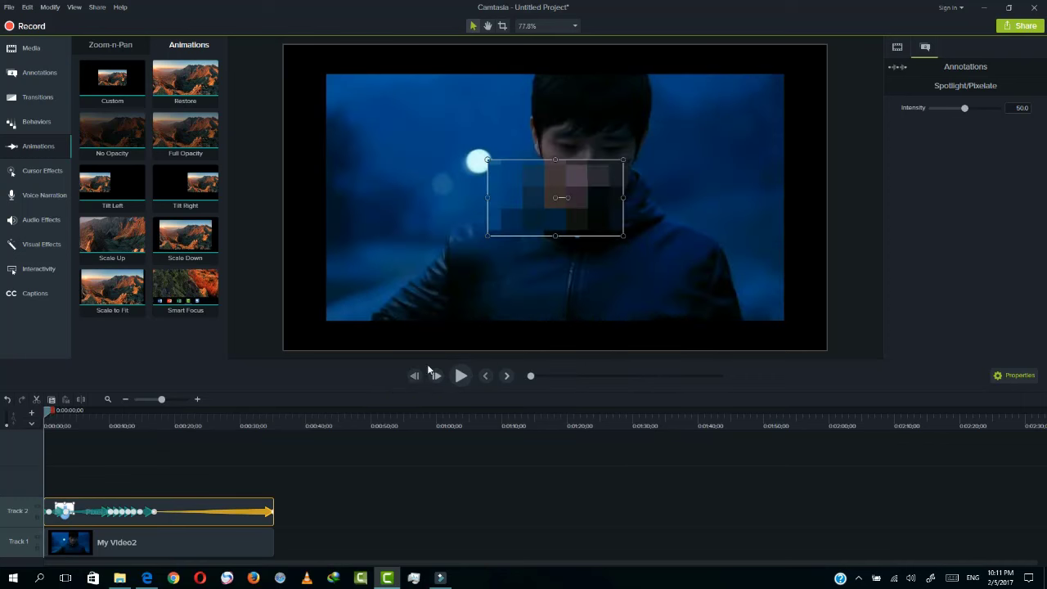
{"action": "left_click", "coordinate": [461, 375]}
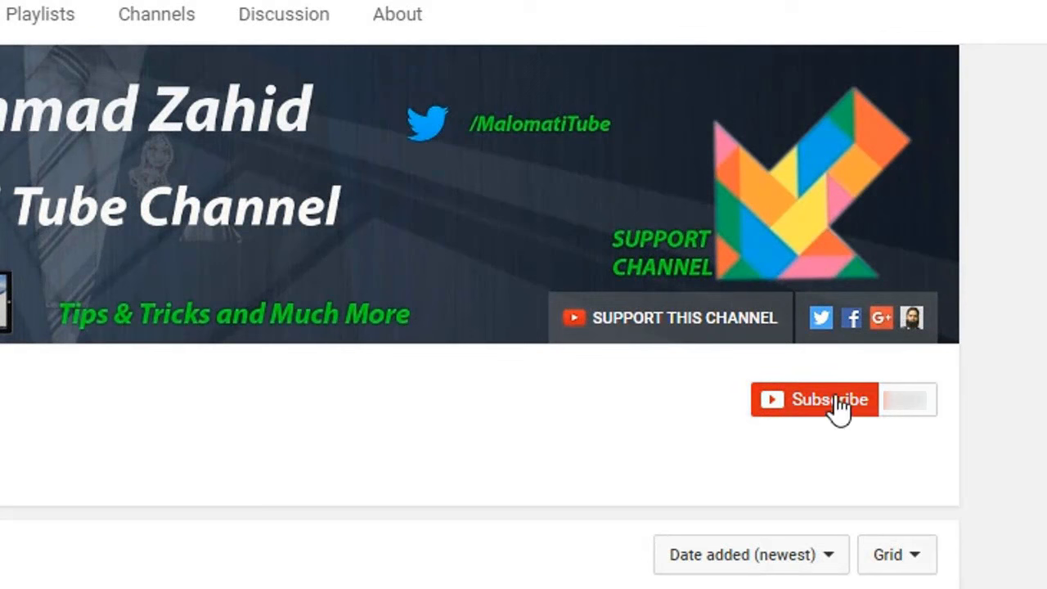
On the MalomatiTube YouTube channel page, subscribe to the channel and turn on sending all notifications for it
{"action": "left_click", "coordinate": [839, 405]}
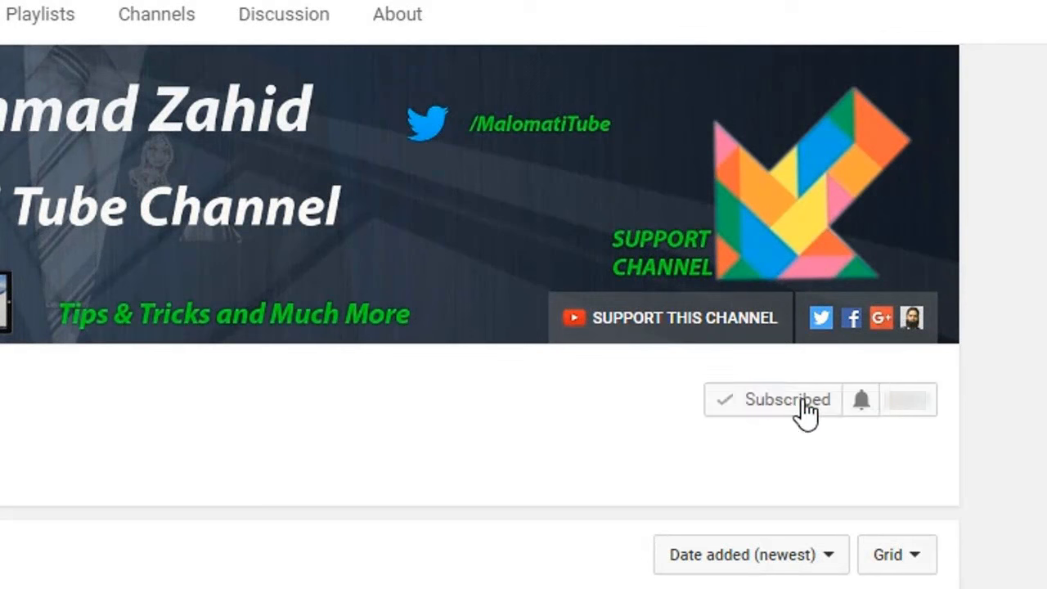
{"action": "left_click", "coordinate": [860, 399]}
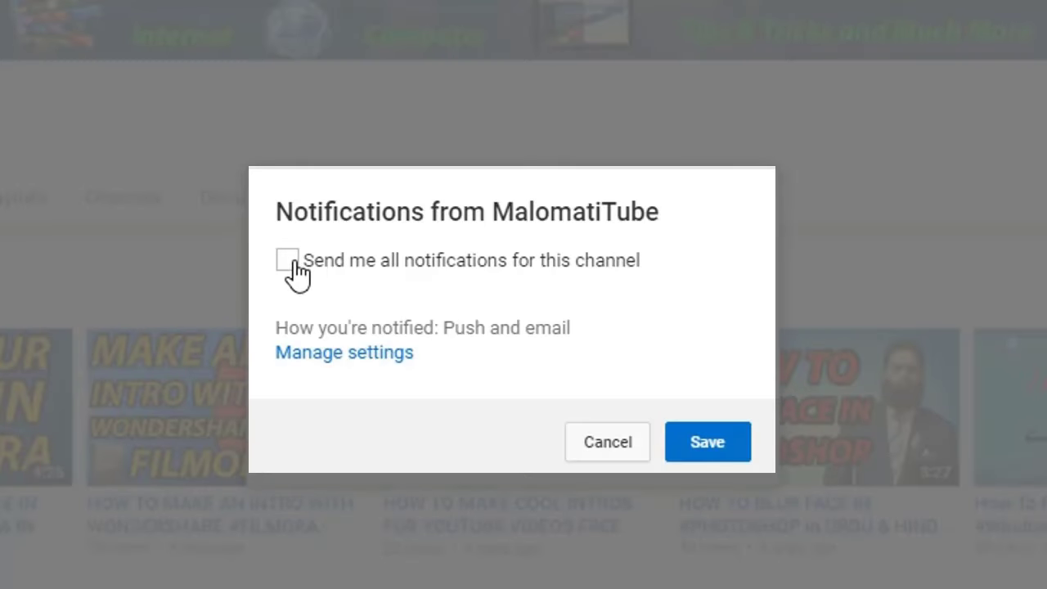
{"action": "left_click", "coordinate": [288, 262]}
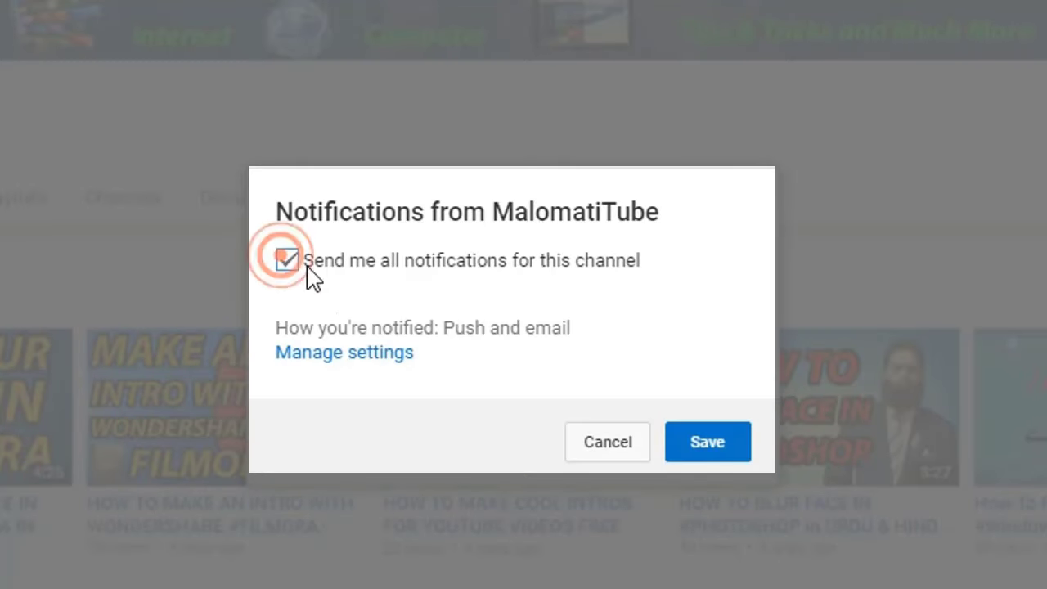